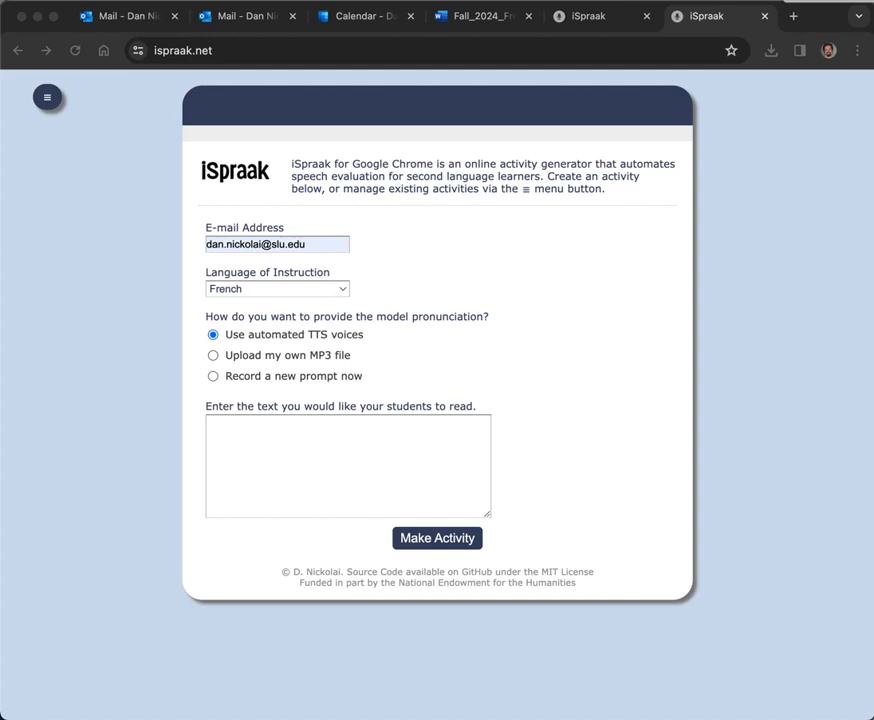
# - Create a French activity using automated TTS voices with the text "Les crêpes que j'ai préparées ce matin sont dans le frigo."
pyautogui.click(348, 466)
pyautogui.click(277, 289)
pyautogui.click(277, 289)
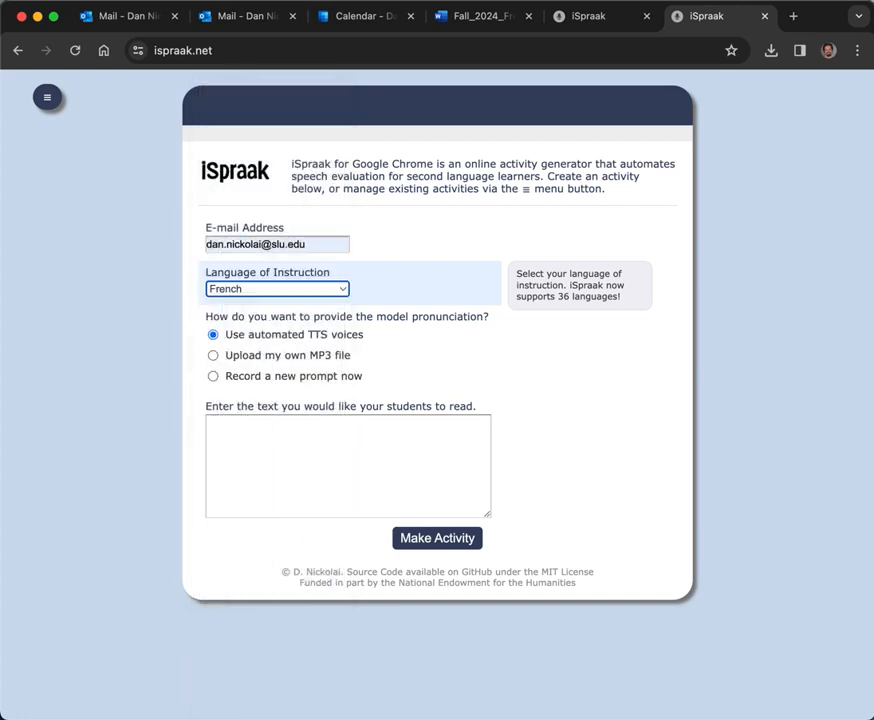
pyautogui.click(310, 447)
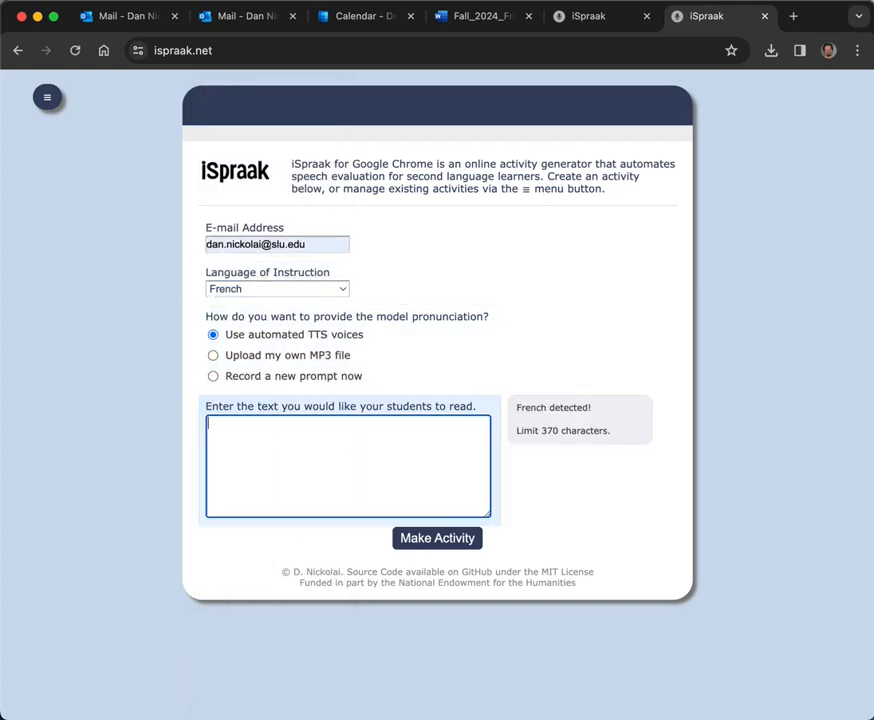
pyautogui.write("Les crêpes que j'ai préparées ce matin sont dans le frigo.")
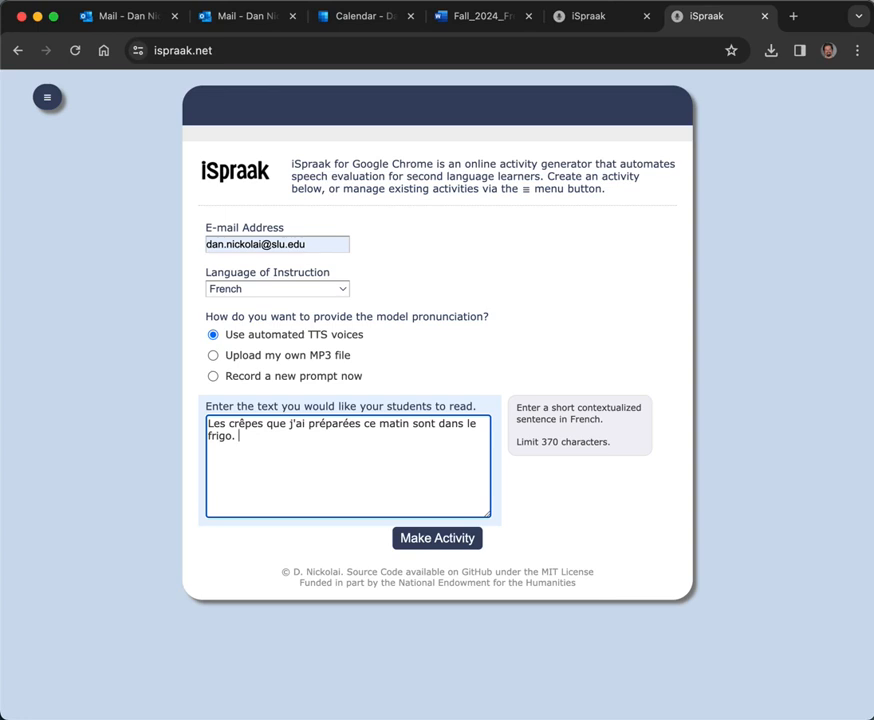
pyautogui.moveTo(362, 424); pyautogui.dragTo(344, 424)
pyautogui.click(240, 436)
pyautogui.moveTo(361, 424); pyautogui.dragTo(229, 424)
pyautogui.click(237, 437)
pyautogui.click(437, 539)
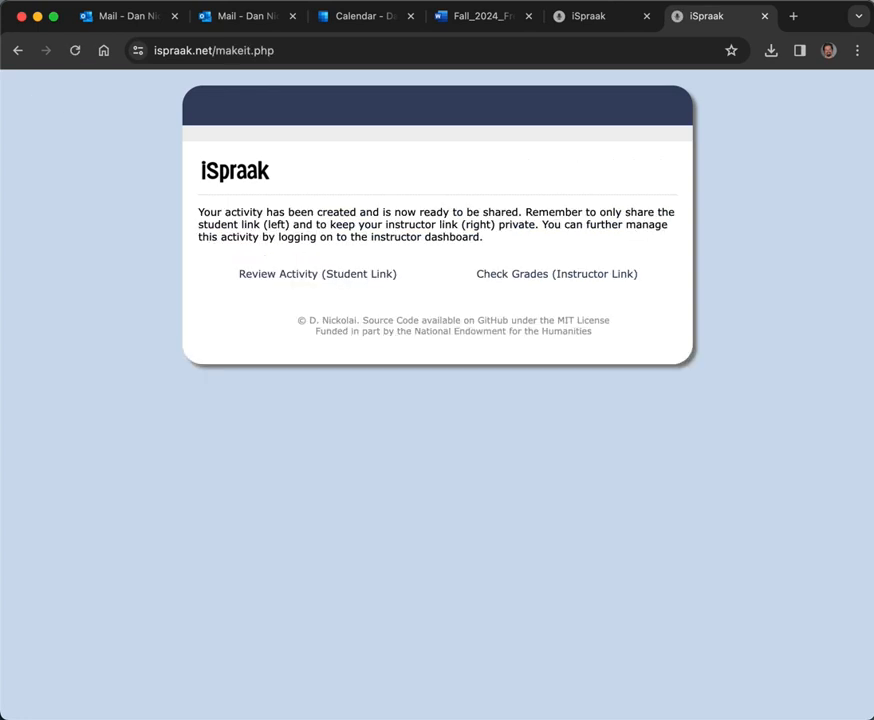
# - Open the new activity through its student link and start it with the prefilled guest details
pyautogui.click(318, 275)
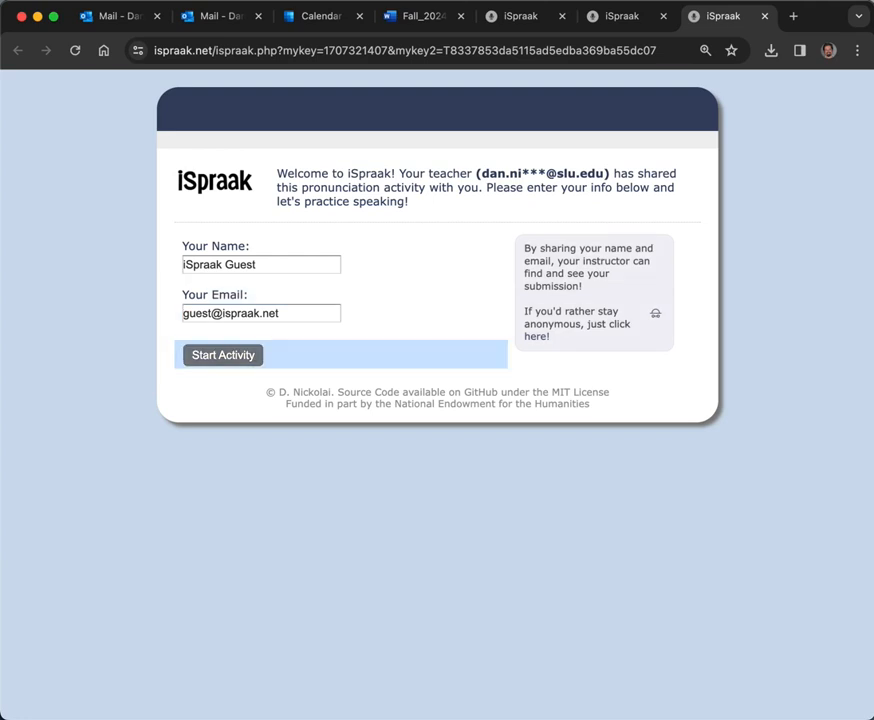
pyautogui.click(223, 355)
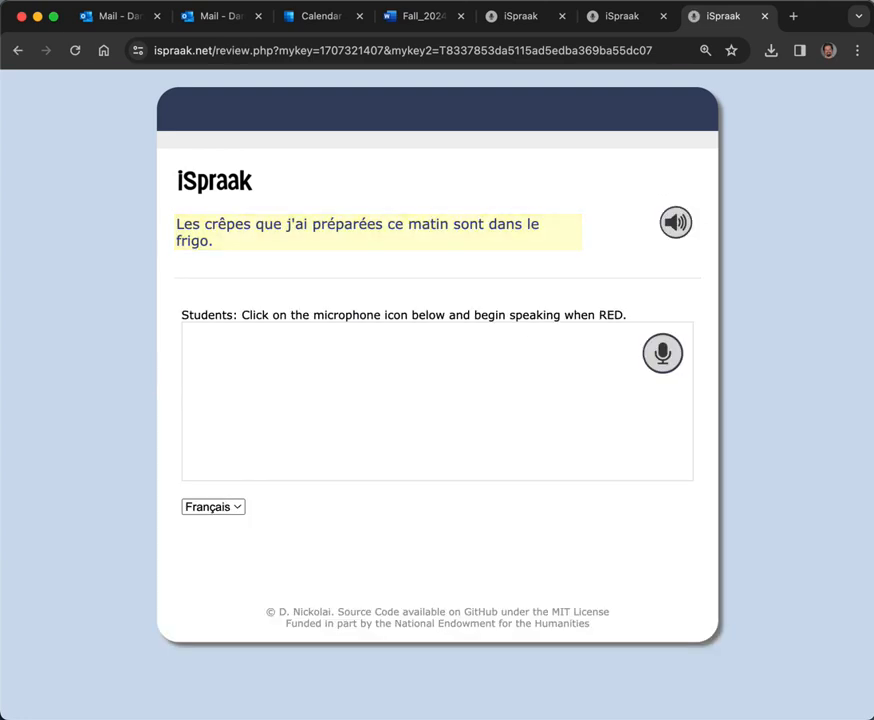
pyautogui.moveTo(177, 224); pyautogui.dragTo(222, 246)
pyautogui.click(300, 260)
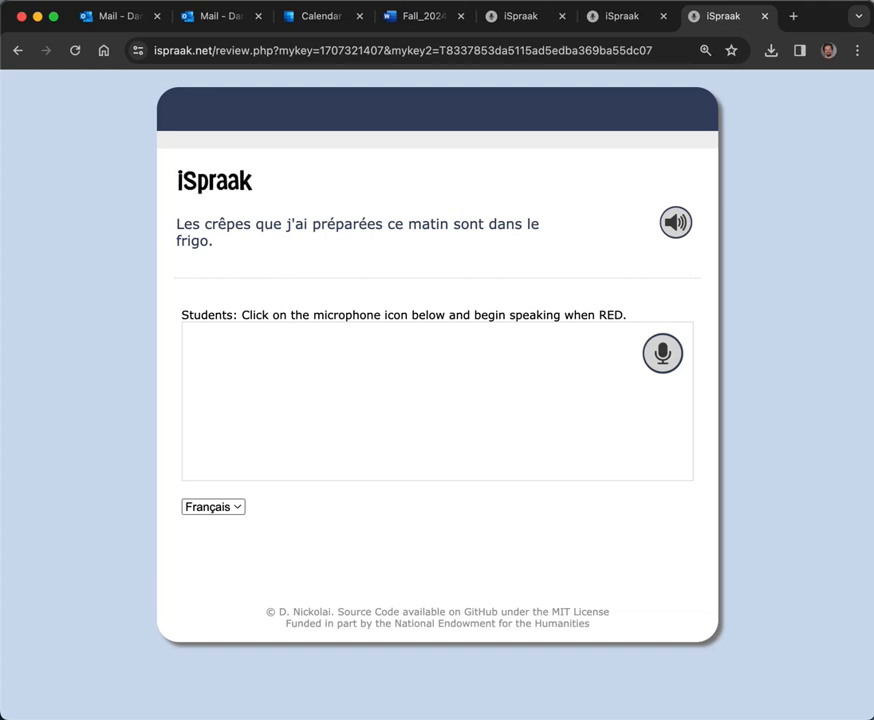
# - Record the displayed French sentence by voice and submit the assignment, checking the score and missed words
pyautogui.click(662, 353)
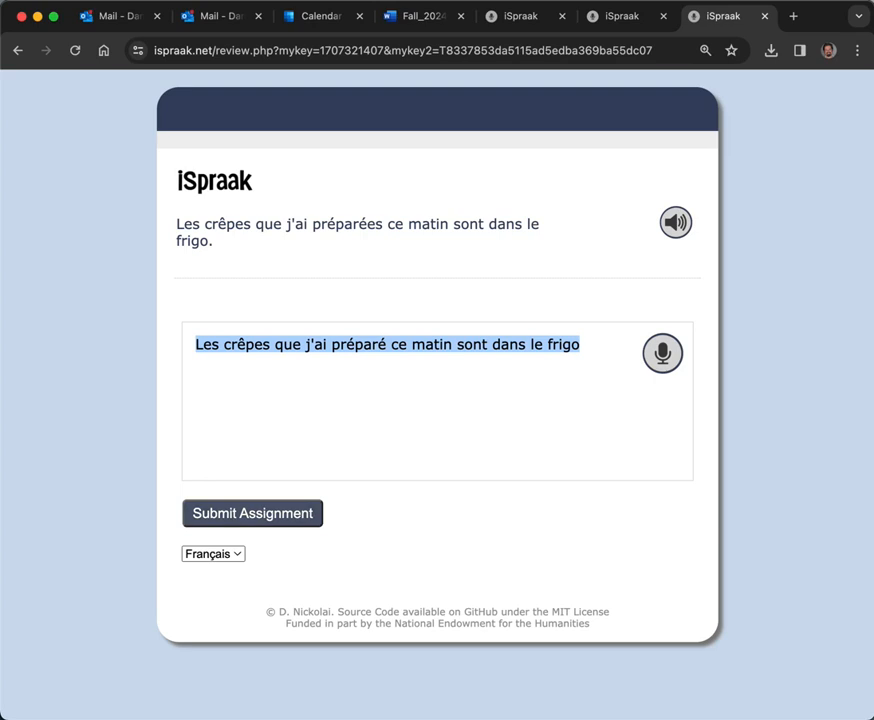
pyautogui.click(252, 513)
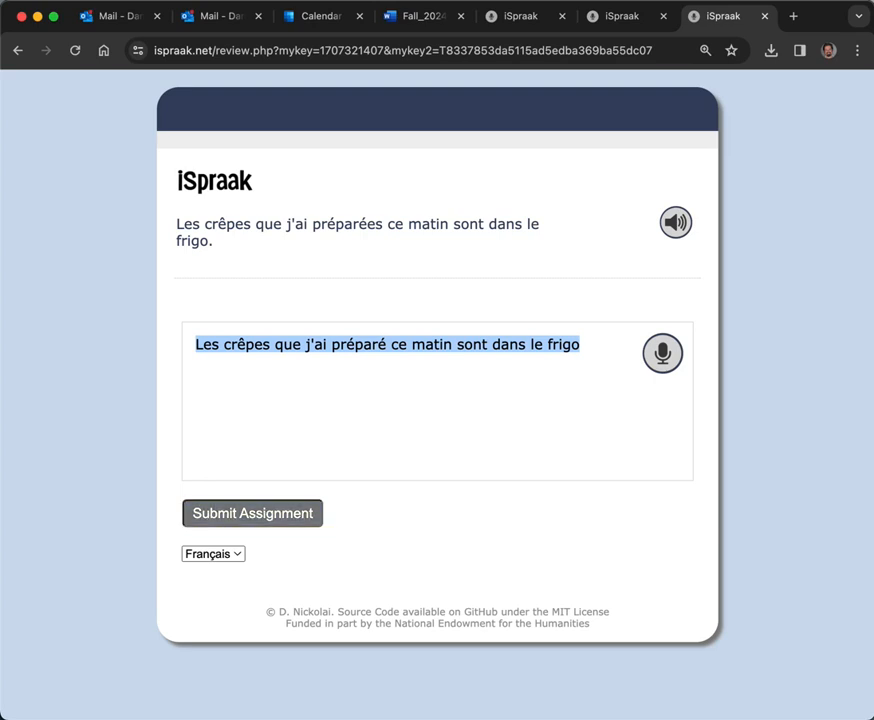
pyautogui.moveTo(490, 334); pyautogui.dragTo(384, 334)
pyautogui.click(382, 334)
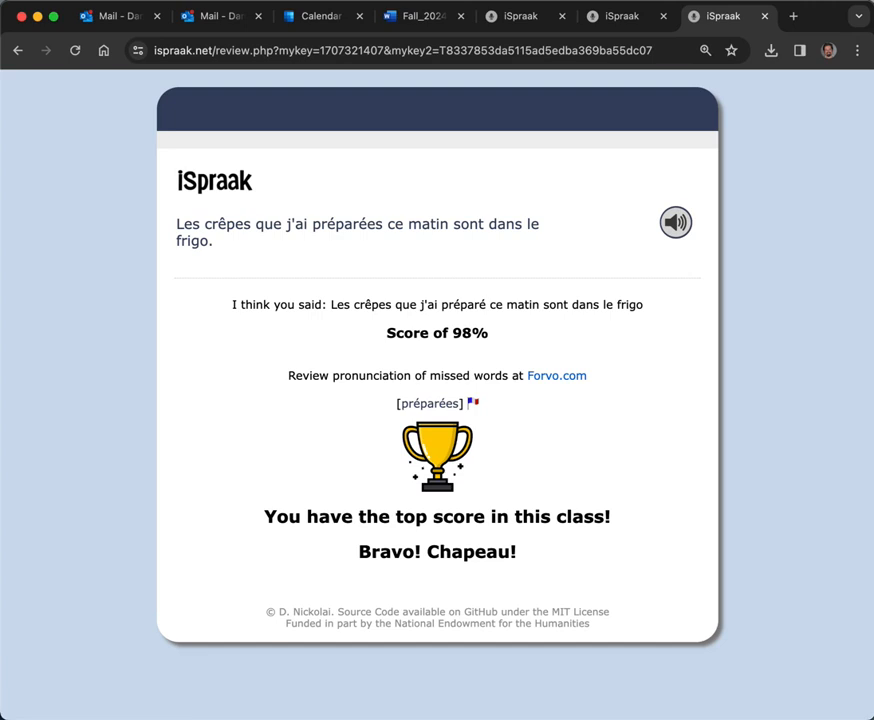
pyautogui.moveTo(473, 402)
pyautogui.moveTo(489, 333); pyautogui.dragTo(385, 333)
pyautogui.click(384, 334)
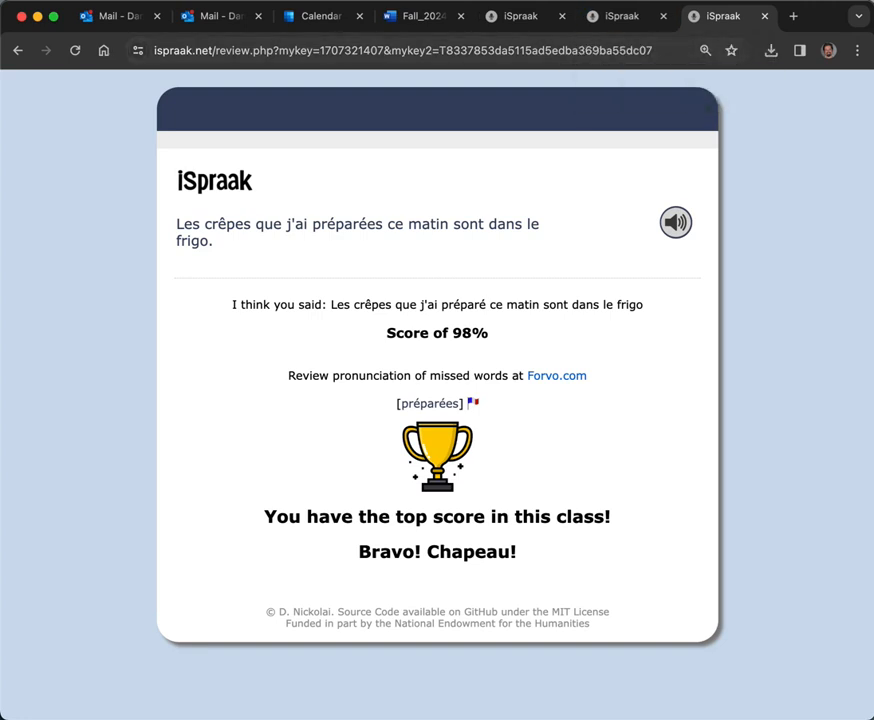
# - Switch to the instructor dashboard and reload its activity list to include the new activity
pyautogui.click(622, 16)
pyautogui.click(520, 16)
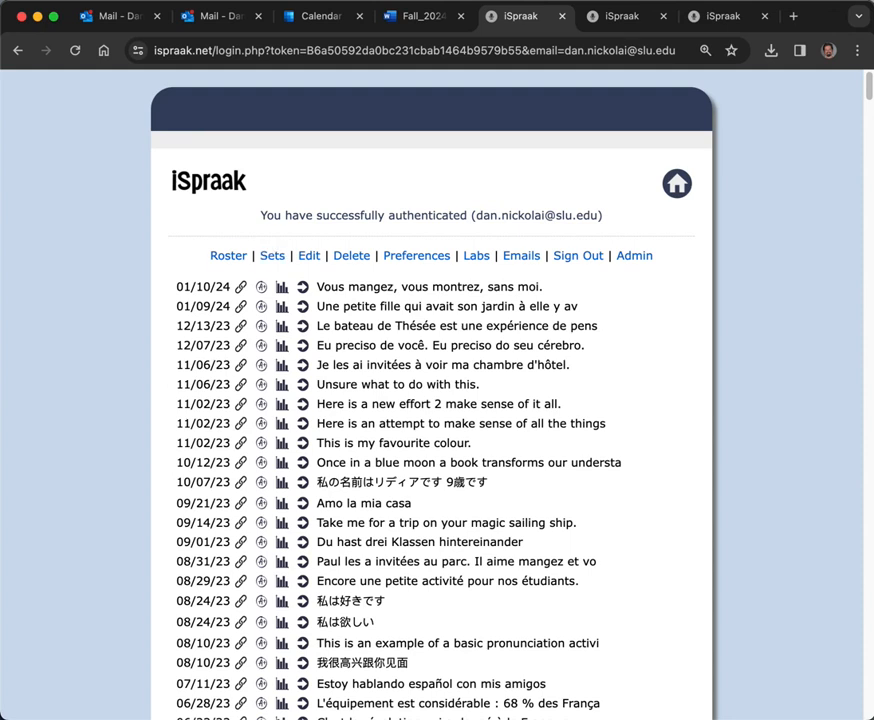
pyautogui.press('super+l')
pyautogui.press('Return')
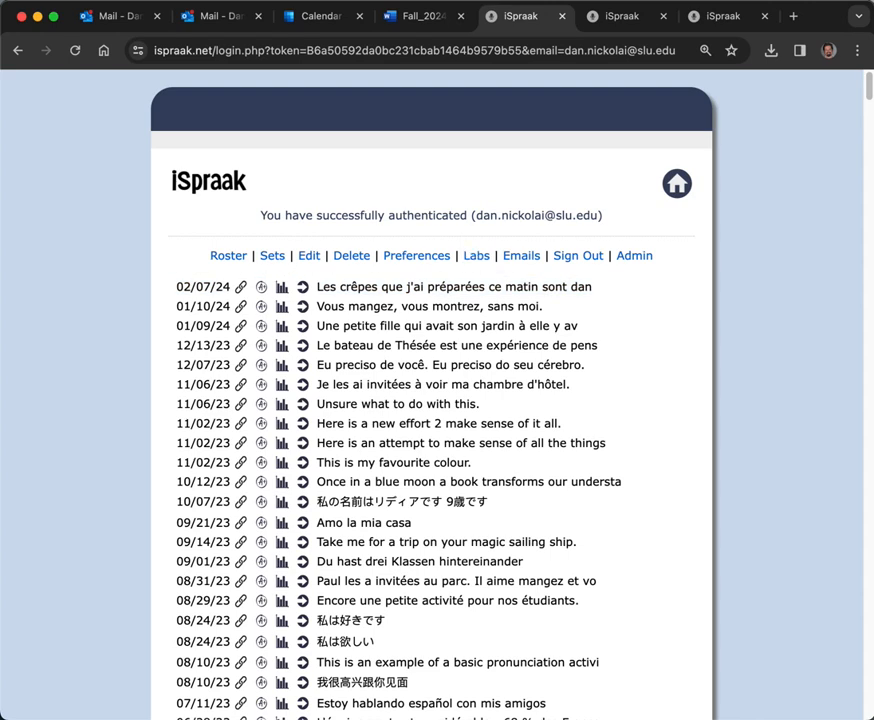
# - In the Labs settings, choose Flexible for Student Scoring and update the preferences
pyautogui.click(476, 256)
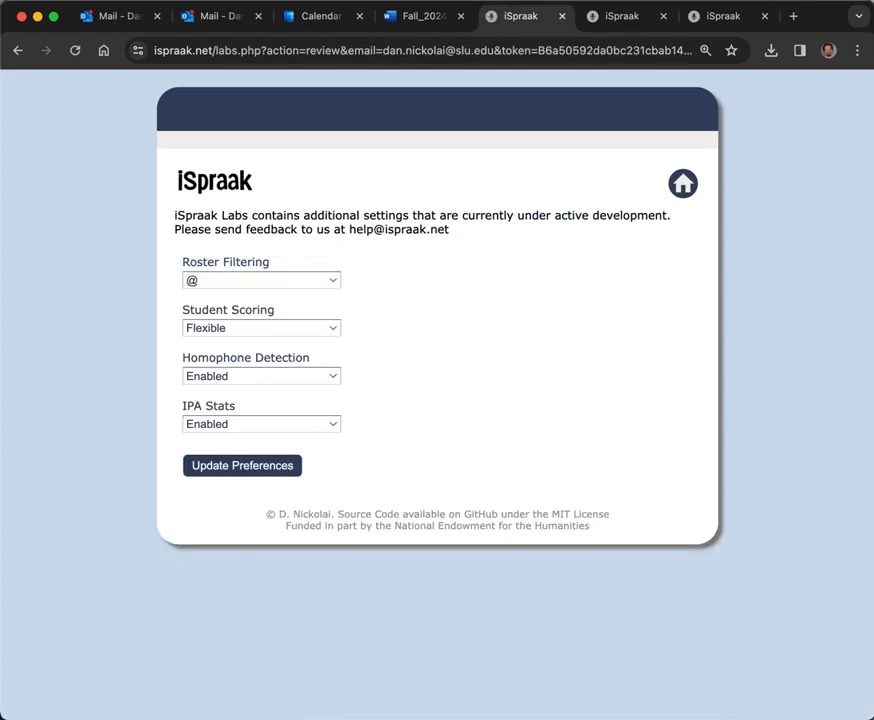
pyautogui.click(261, 328)
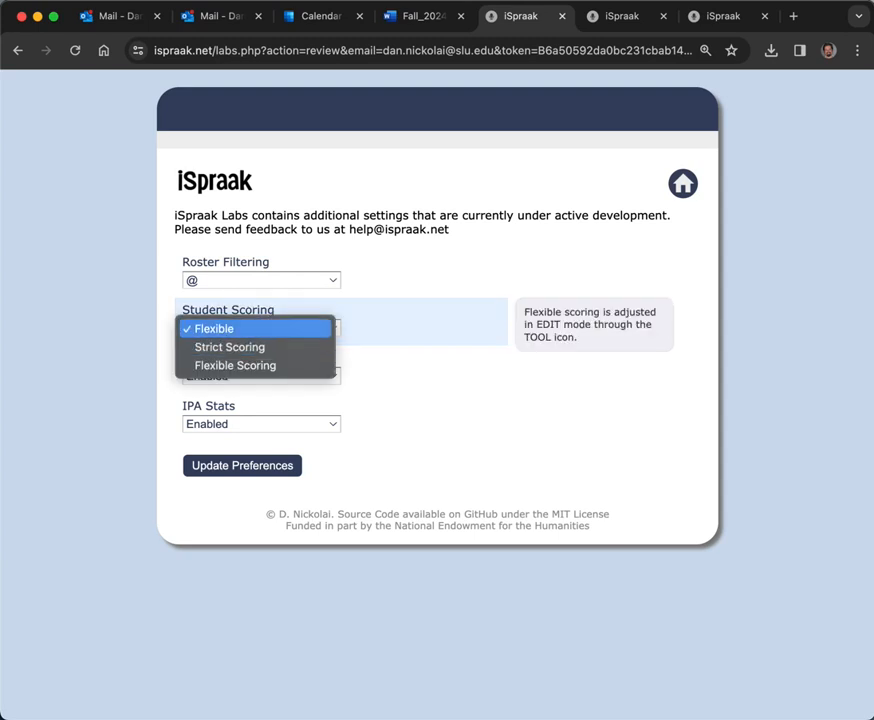
pyautogui.click(257, 329)
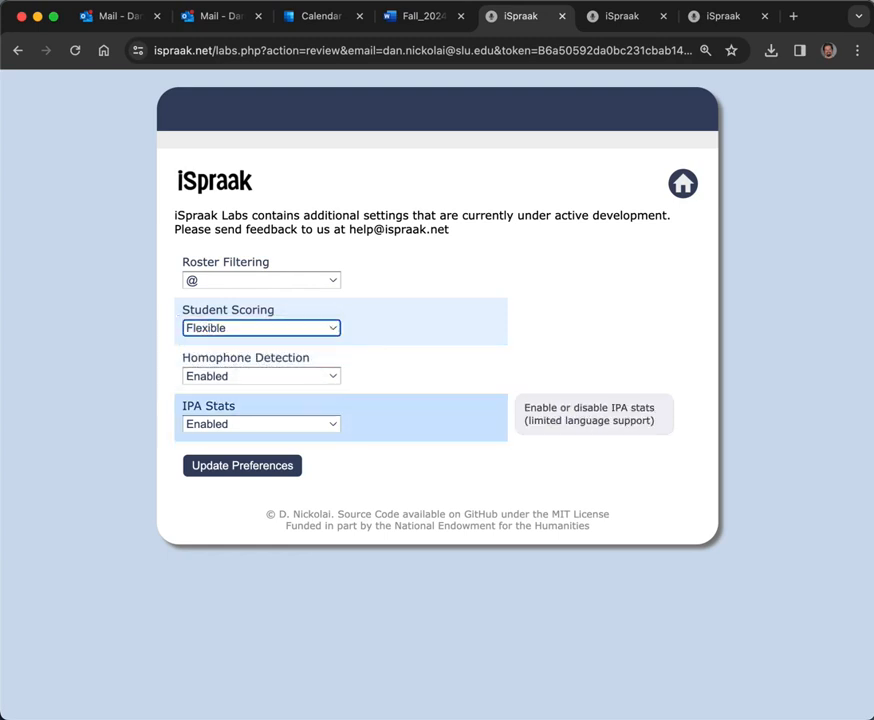
pyautogui.click(242, 465)
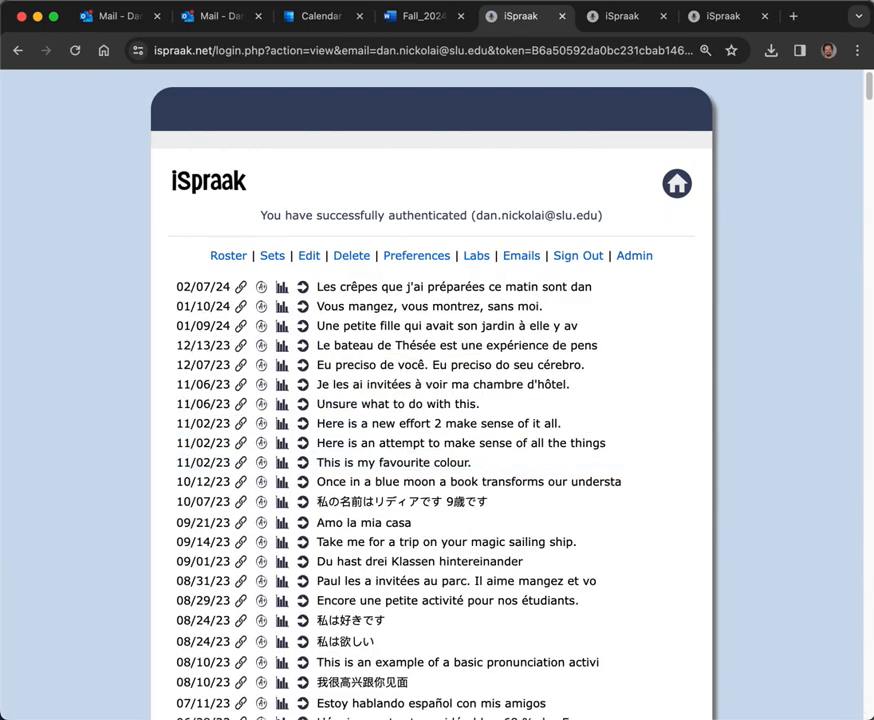
# - Open the 02/07/24 "Les crêpes" activity for editing and examine the ending of "préparées" in its text
pyautogui.click(309, 255)
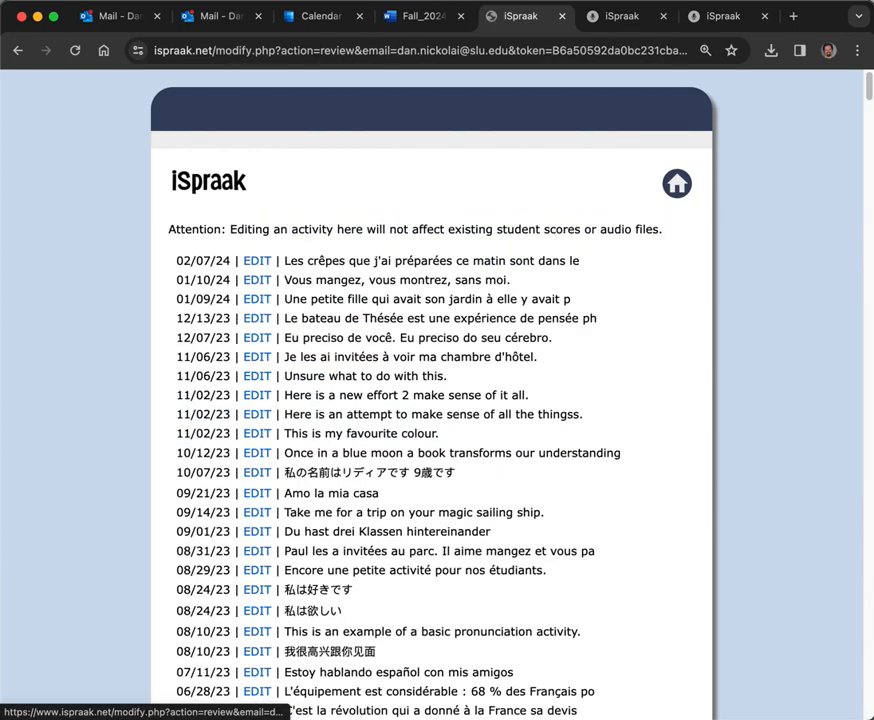
pyautogui.moveTo(285, 261); pyautogui.dragTo(581, 261)
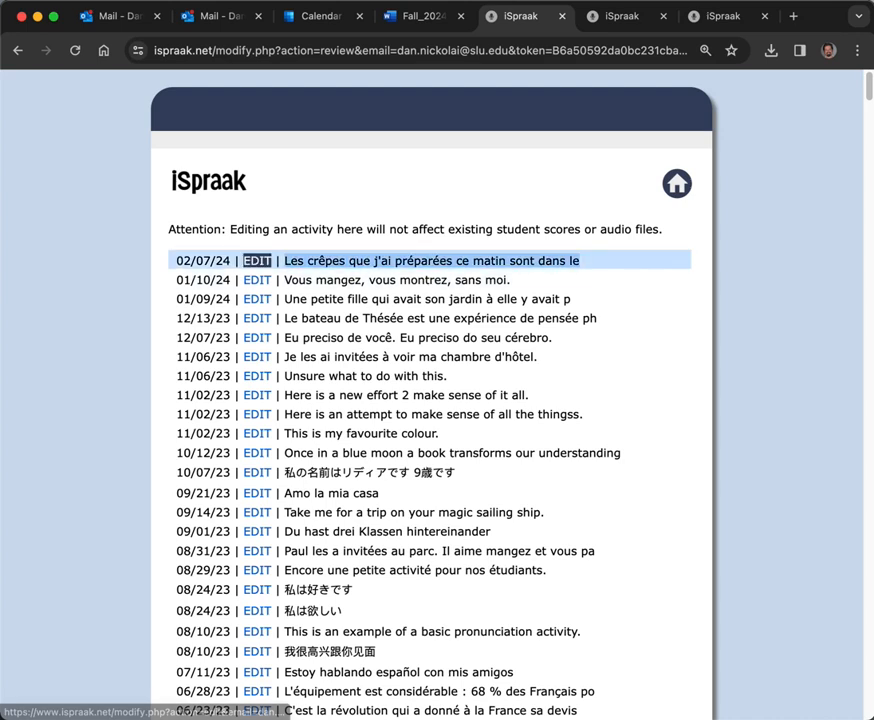
pyautogui.click(257, 261)
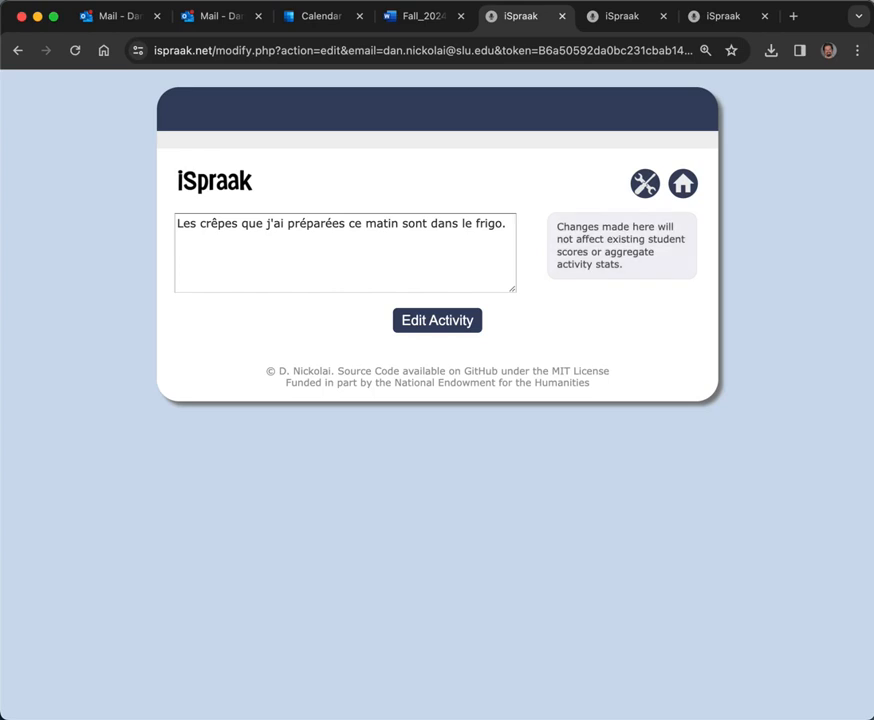
pyautogui.click(332, 224)
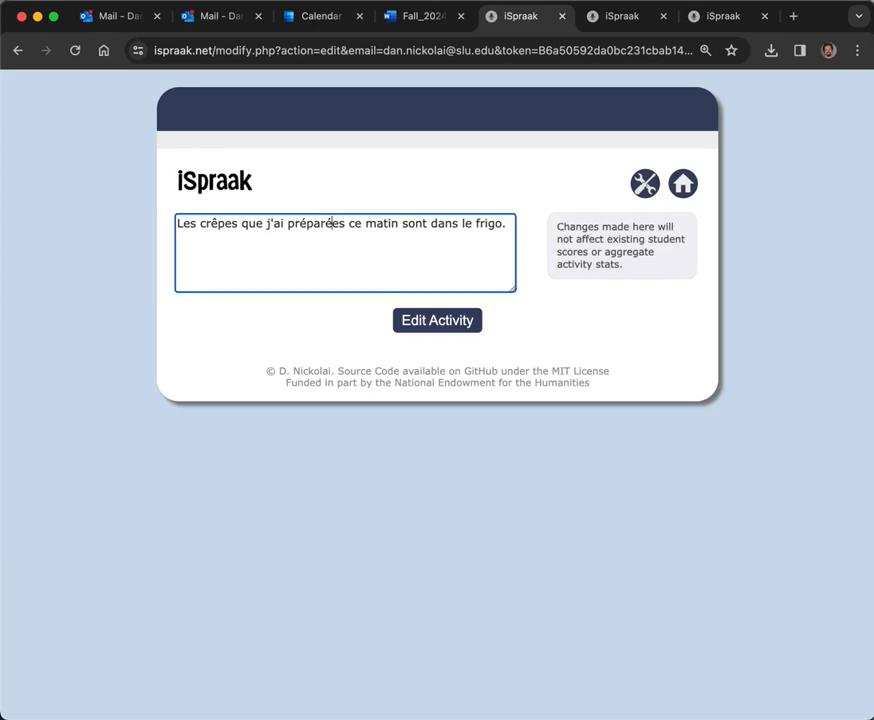
pyautogui.moveTo(333, 224); pyautogui.dragTo(345, 224)
pyautogui.click(383, 224)
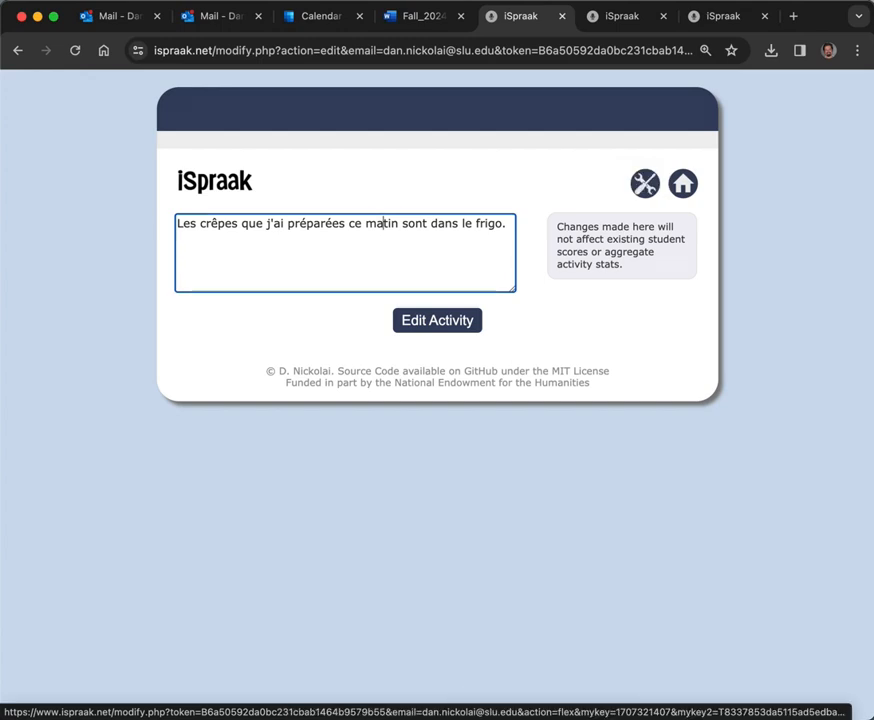
# - Save the suggested text "Les crêpes que j'ai préparé ce matin sont dans le frigo" as the activity's flexible scoring text
pyautogui.click(645, 184)
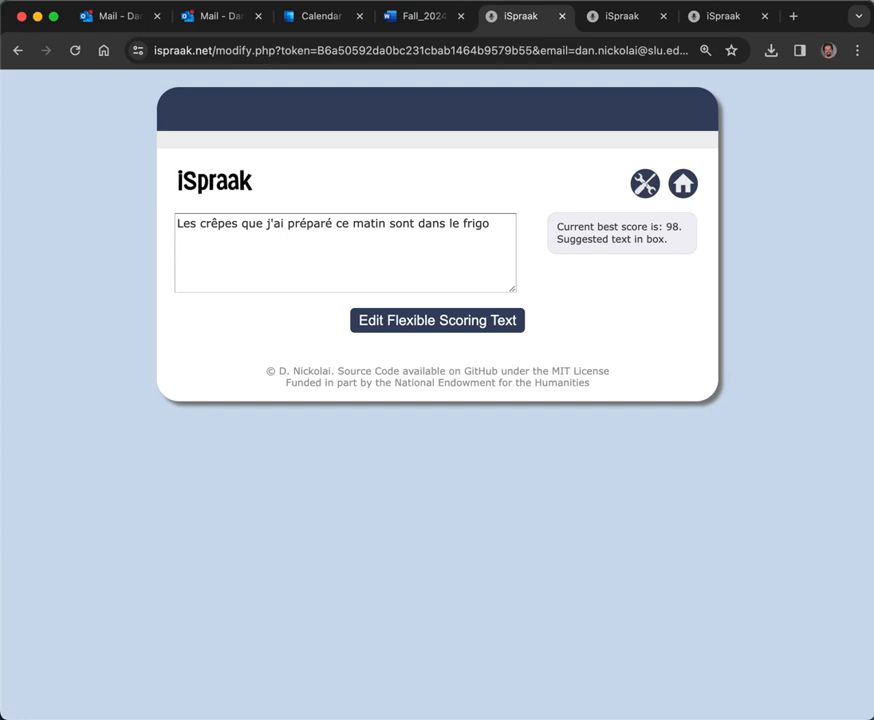
pyautogui.moveTo(177, 223); pyautogui.dragTo(489, 223)
pyautogui.click(490, 224)
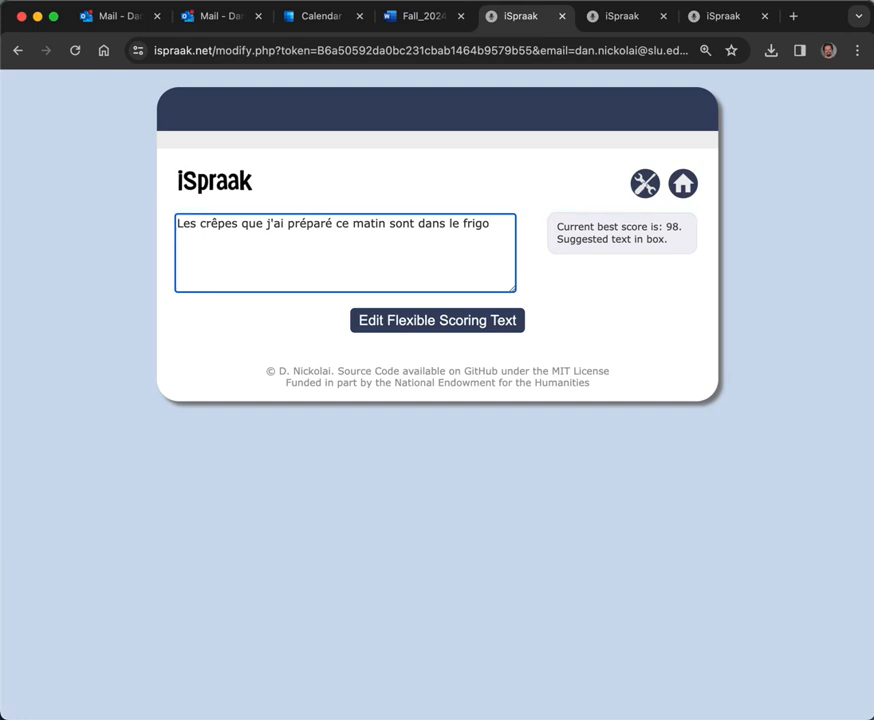
pyautogui.moveTo(490, 224); pyautogui.dragTo(177, 224)
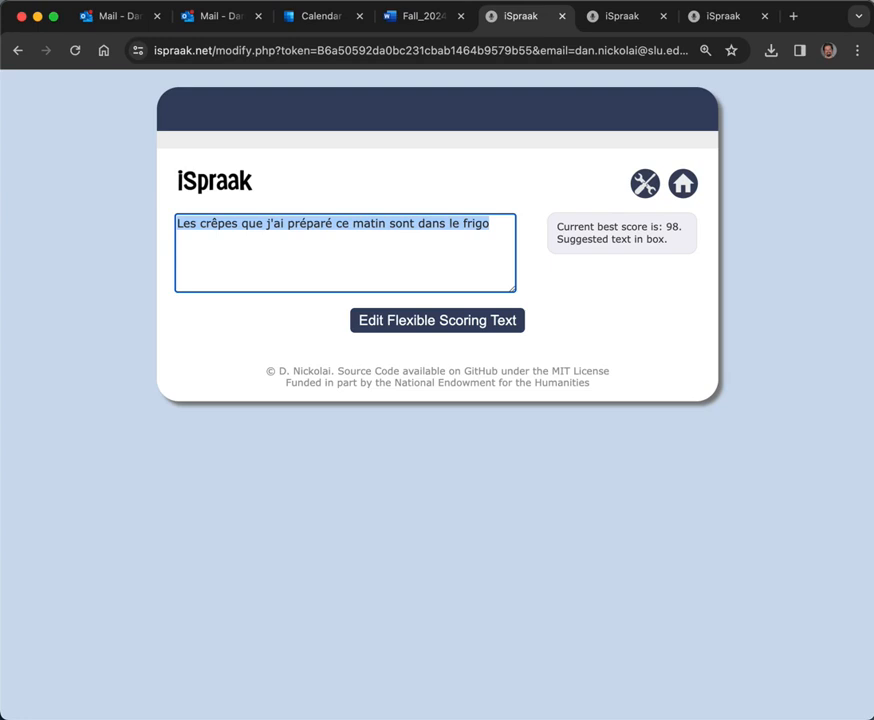
pyautogui.click(490, 224)
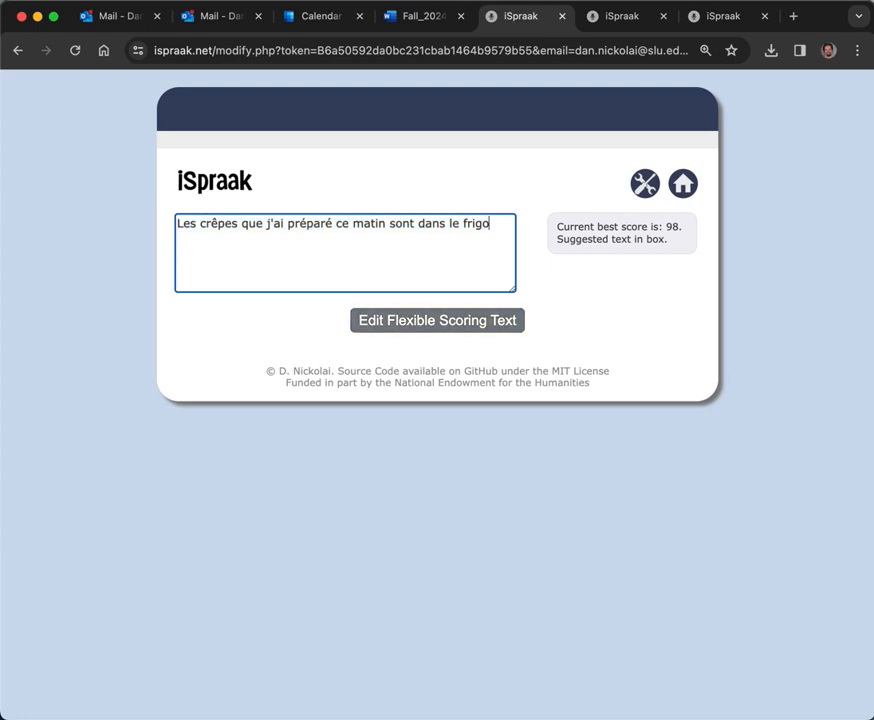
pyautogui.click(437, 320)
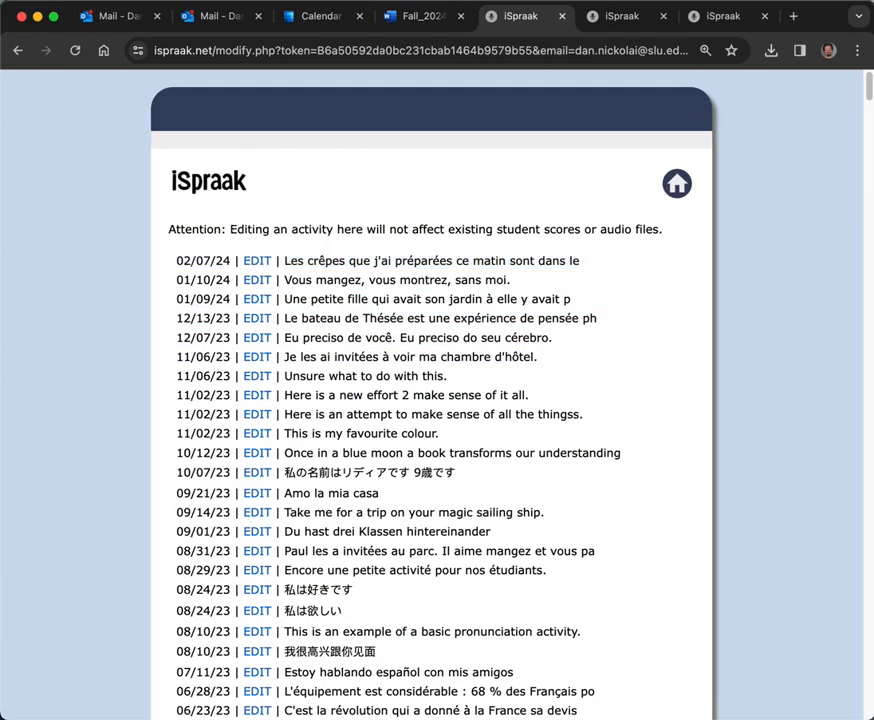
# - Reopen the crêpes activity from the creation page's student link and start a new attempt as guest
pyautogui.click(622, 17)
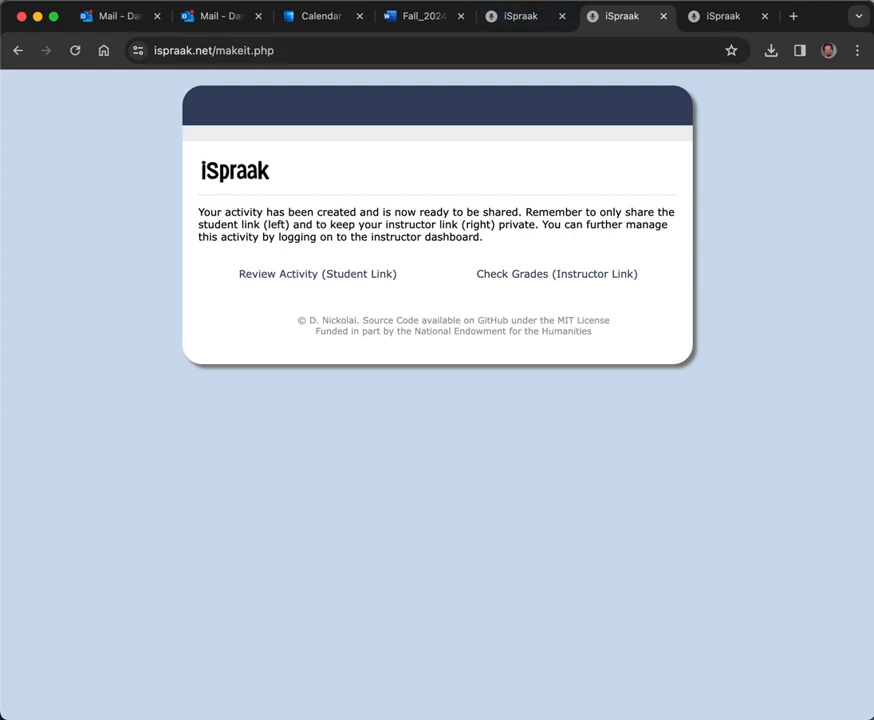
pyautogui.click(317, 273)
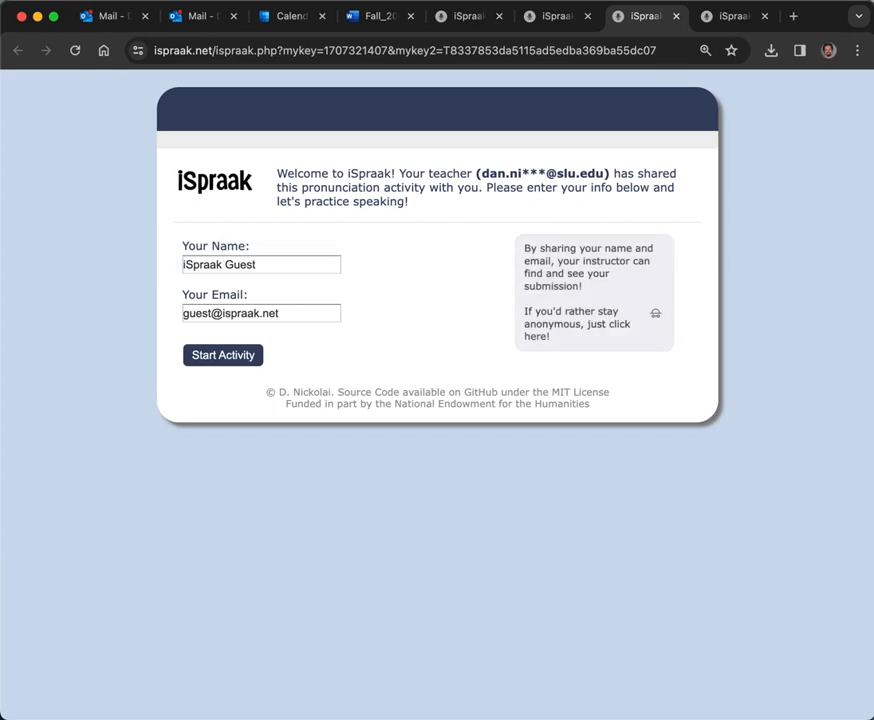
pyautogui.click(223, 355)
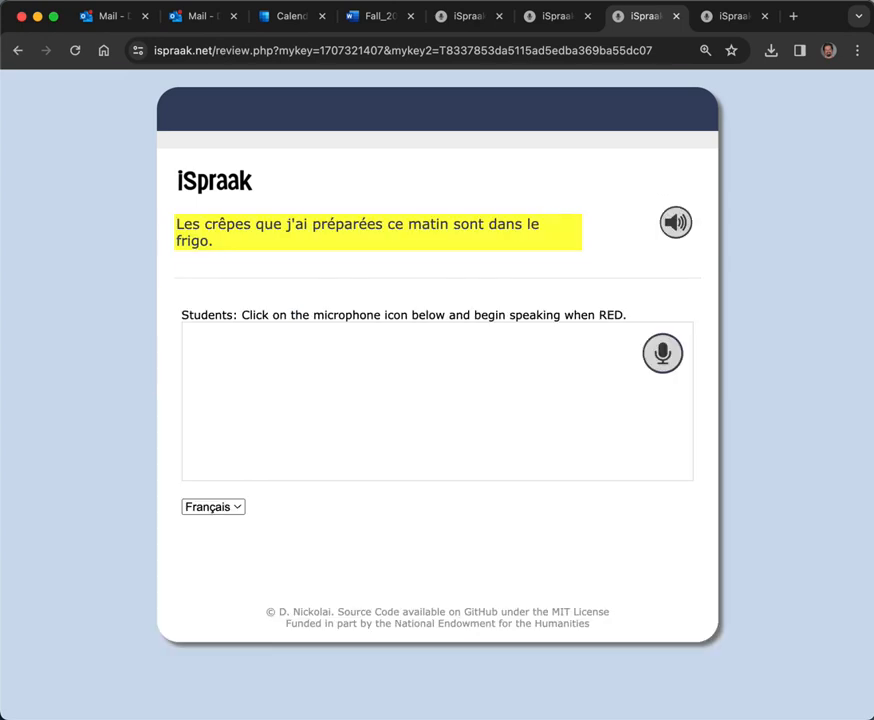
pyautogui.moveTo(214, 242); pyautogui.dragTo(176, 224)
pyautogui.click(176, 226)
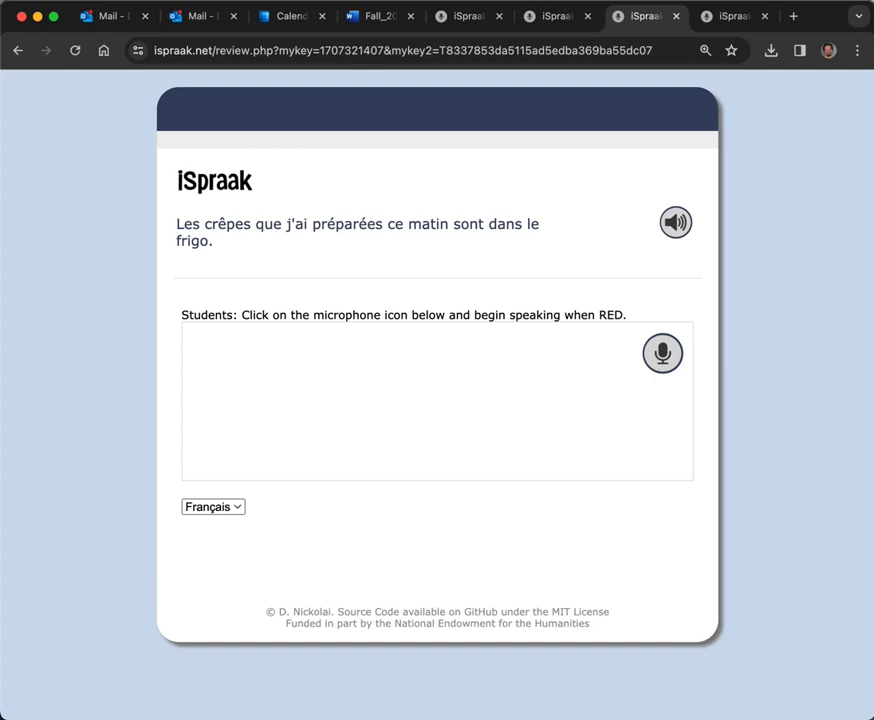
# - Record the sentence again by voice and submit the assignment, checking the score and its asterisk note
pyautogui.click(662, 353)
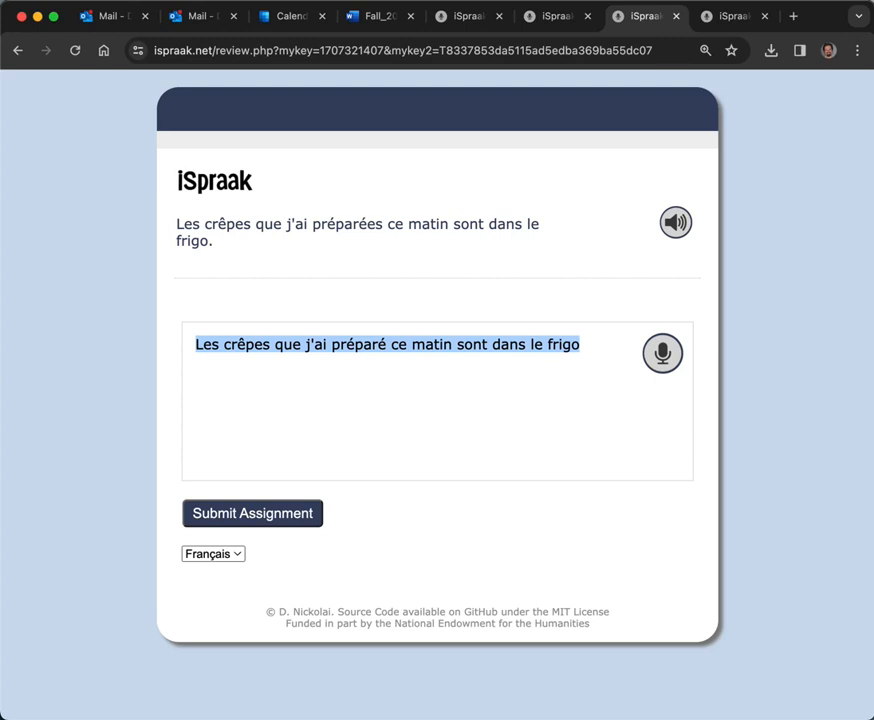
pyautogui.click(252, 514)
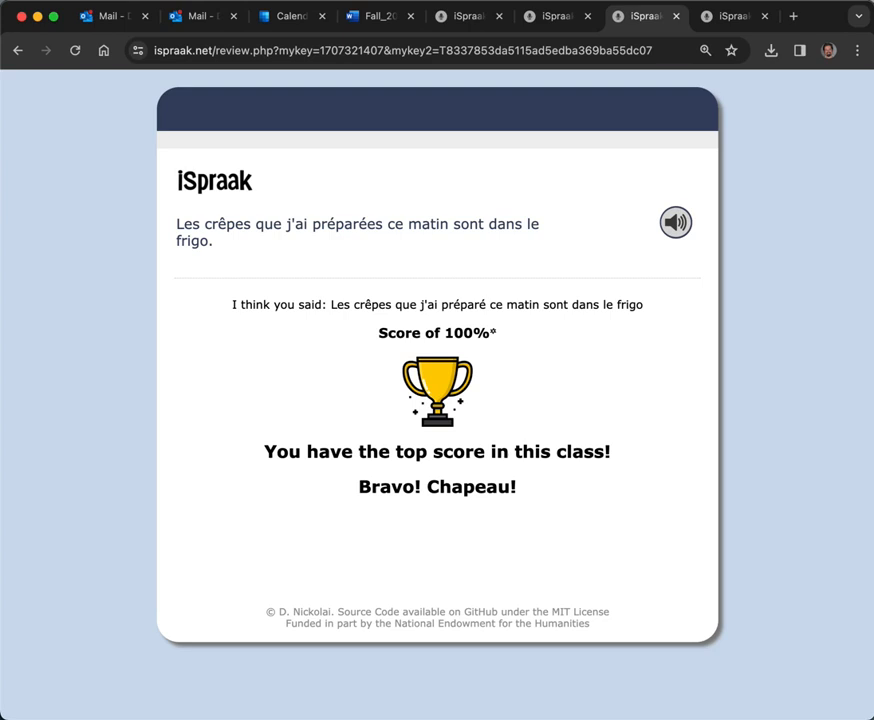
pyautogui.moveTo(378, 333); pyautogui.dragTo(497, 333)
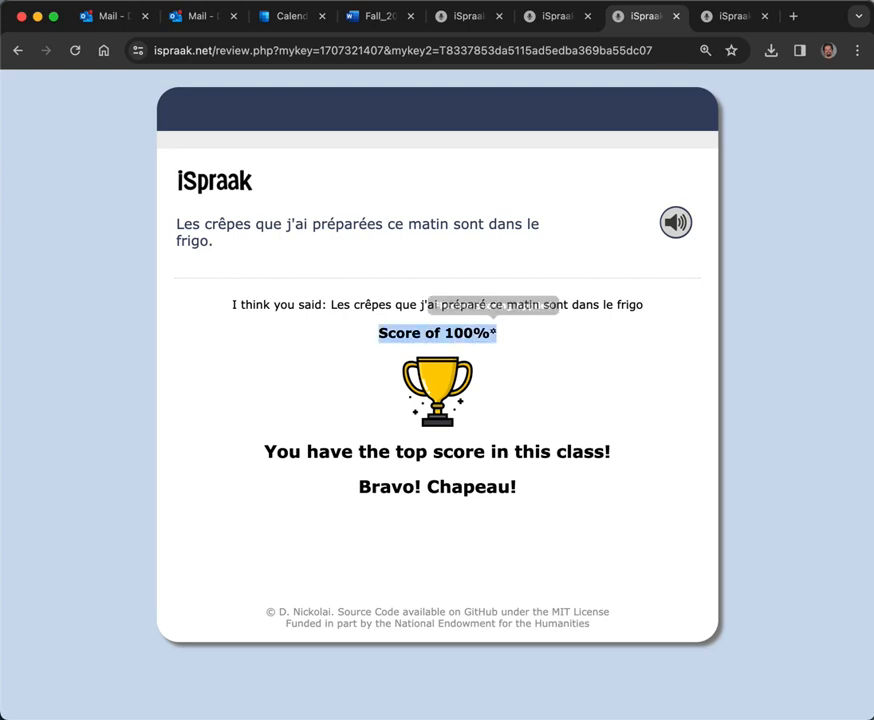
pyautogui.click(497, 334)
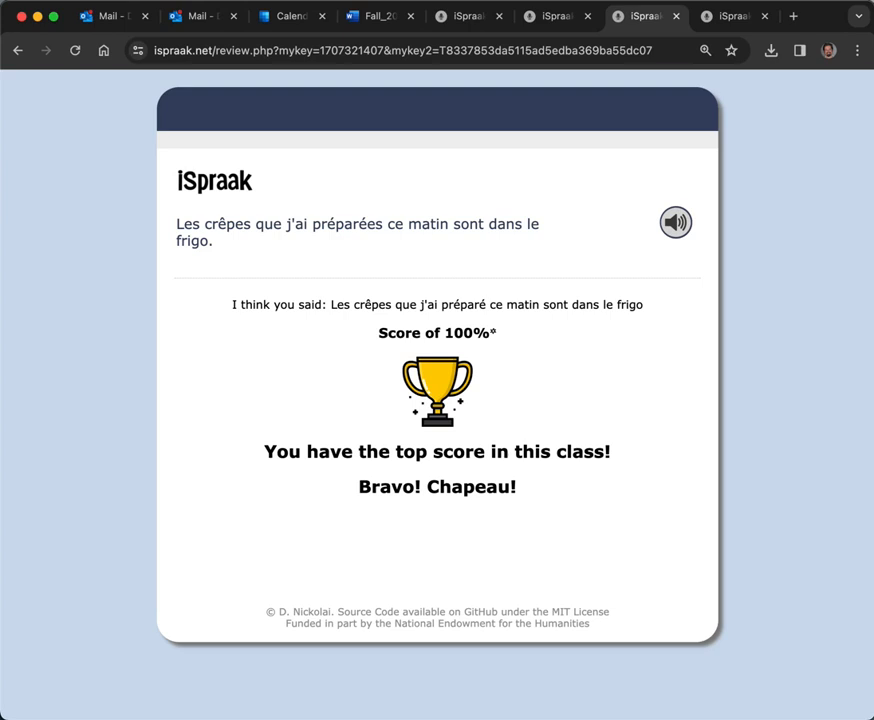
pyautogui.moveTo(493, 331)
pyautogui.moveTo(498, 334); pyautogui.dragTo(378, 334)
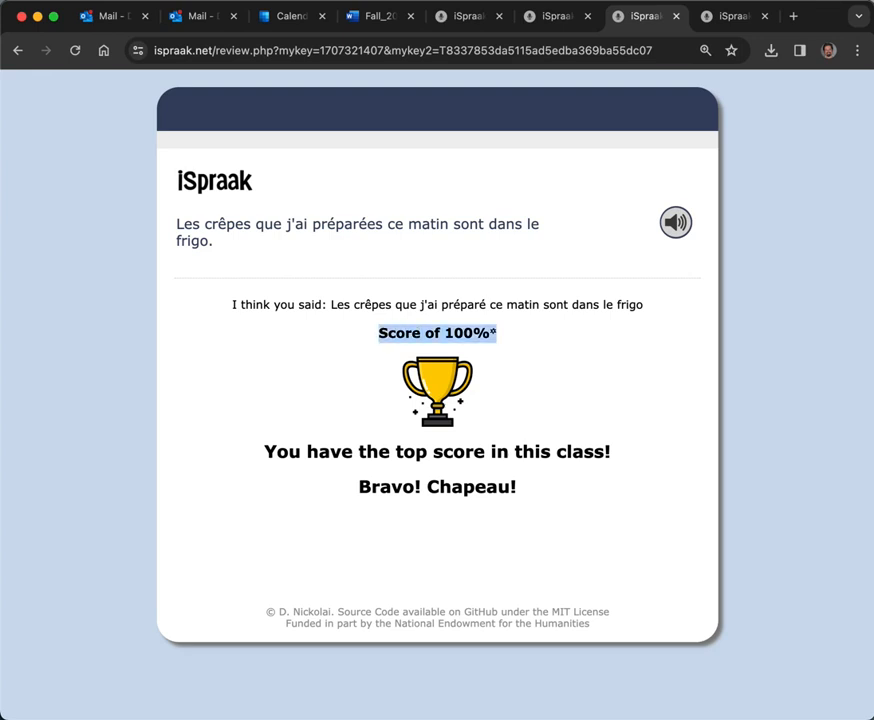